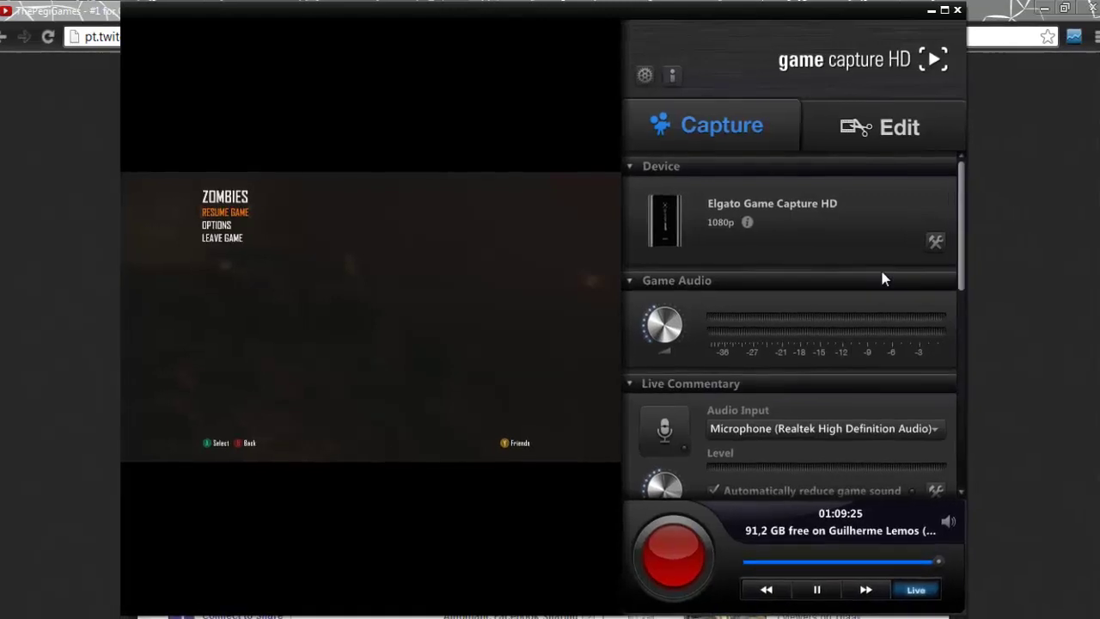
- Turn the Game Audio volume knob fully up
{"action": "left_click_drag", "start_coordinate": [968, 286], "coordinate": [966, 398]}
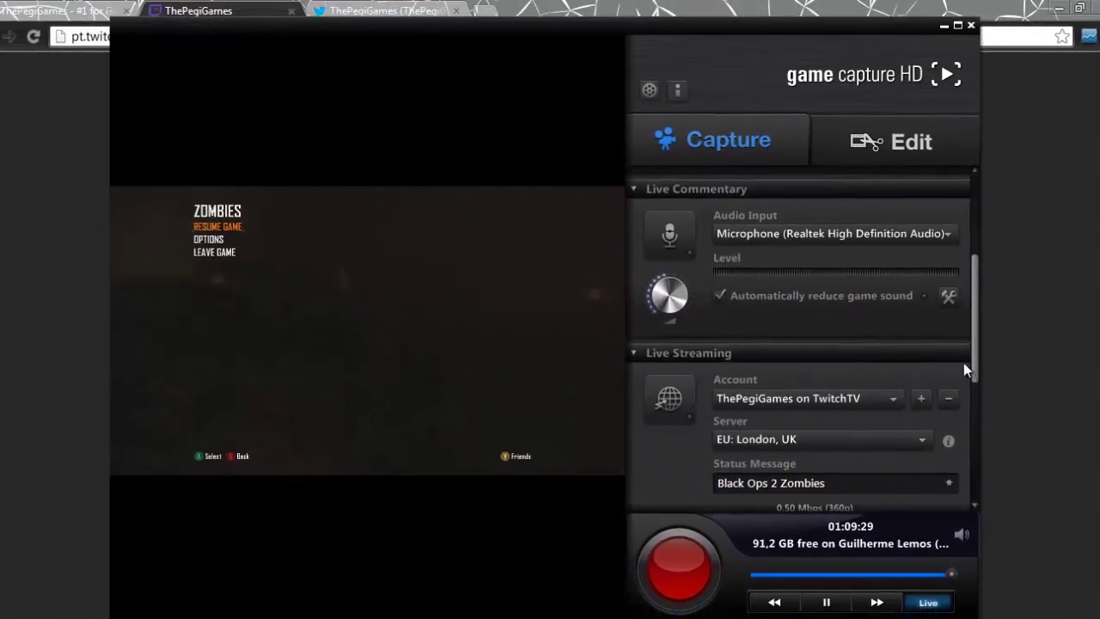
{"action": "left_click_drag", "start_coordinate": [971, 263], "coordinate": [973, 184]}
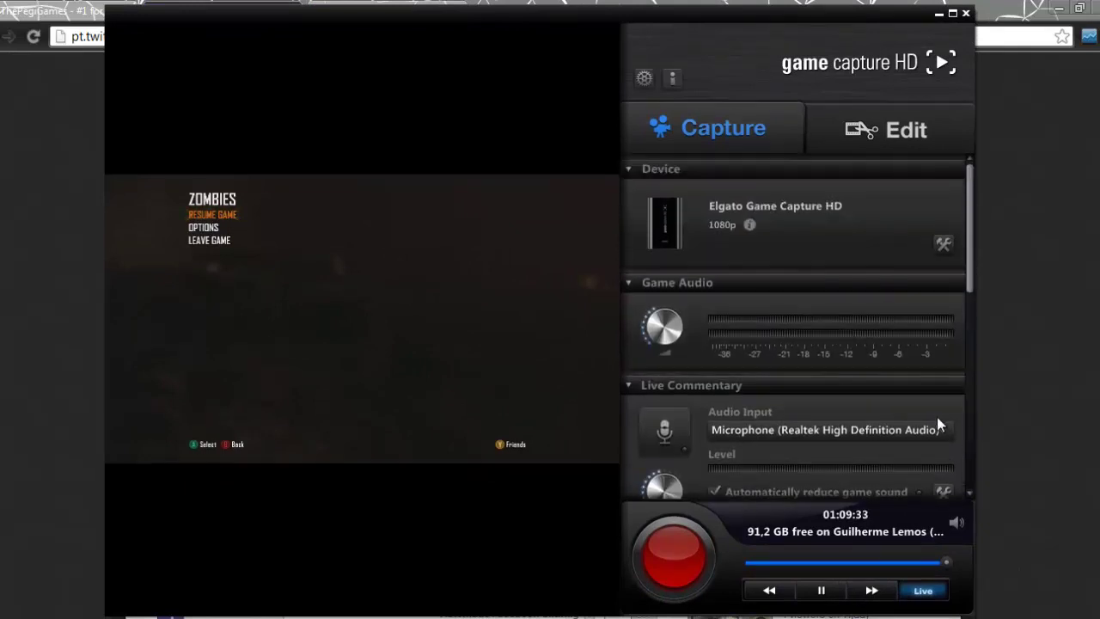
{"action": "mouse_move", "coordinate": [975, 267]}
{"action": "left_mouse_down"}
{"action": "mouse_move", "coordinate": [966, 316]}
{"action": "mouse_move", "coordinate": [968, 262]}
{"action": "left_mouse_up"}
{"action": "left_click_drag", "start_coordinate": [970, 252], "coordinate": [961, 288]}
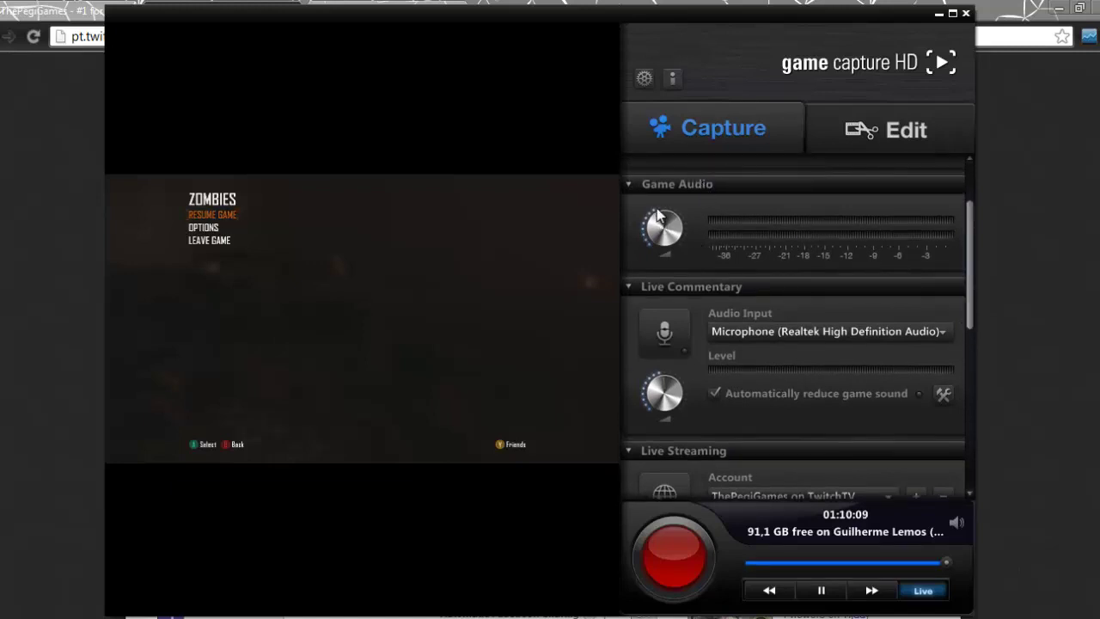
{"action": "mouse_move", "coordinate": [657, 216]}
{"action": "left_mouse_down"}
{"action": "mouse_move", "coordinate": [649, 247]}
{"action": "mouse_move", "coordinate": [681, 220]}
{"action": "left_mouse_up"}
- Keep Microphone as the commentary Audio Input and bring the Live Streaming settings into view
{"action": "mouse_move", "coordinate": [964, 241]}
{"action": "left_mouse_down"}
{"action": "mouse_move", "coordinate": [964, 261]}
{"action": "mouse_move", "coordinate": [944, 270]}
{"action": "left_mouse_up"}
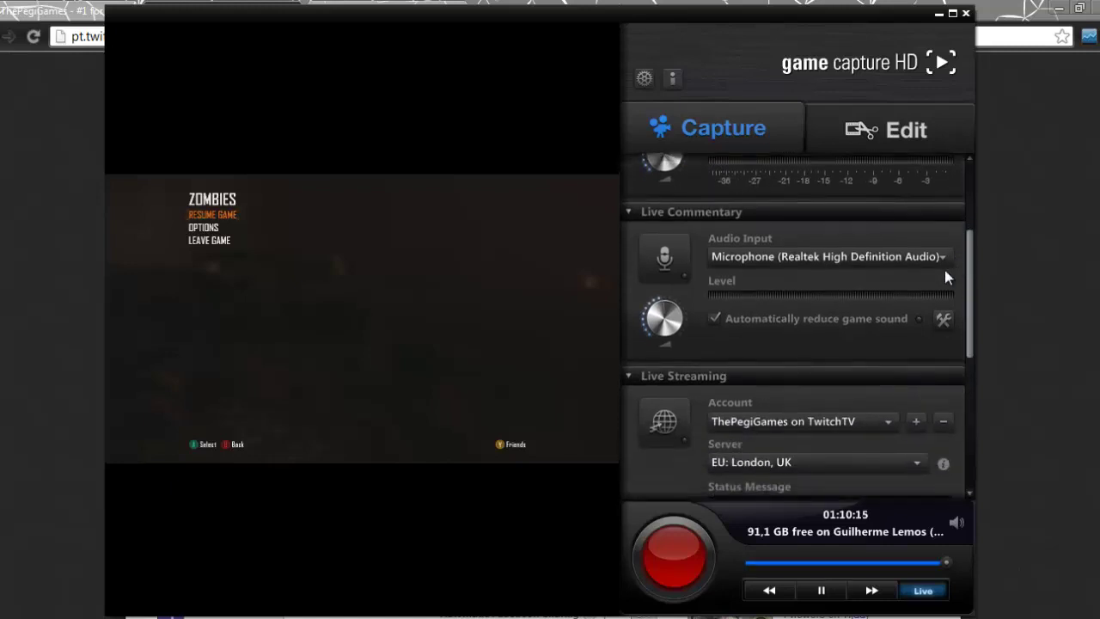
{"action": "left_click", "coordinate": [838, 256]}
{"action": "left_click", "coordinate": [798, 282]}
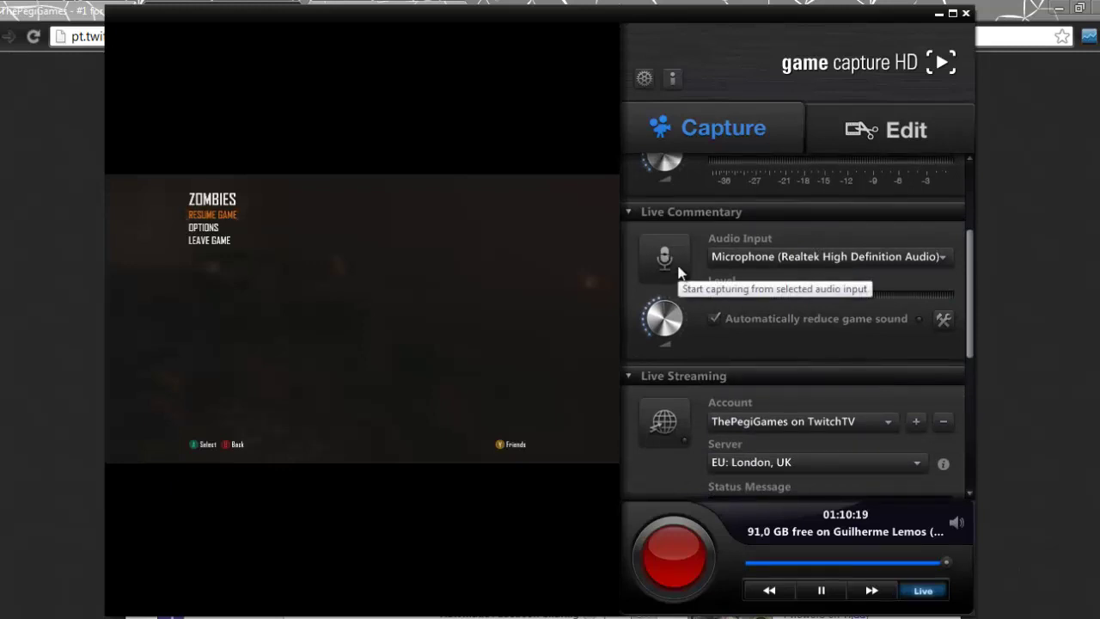
{"action": "left_click_drag", "start_coordinate": [969, 305], "coordinate": [965, 326]}
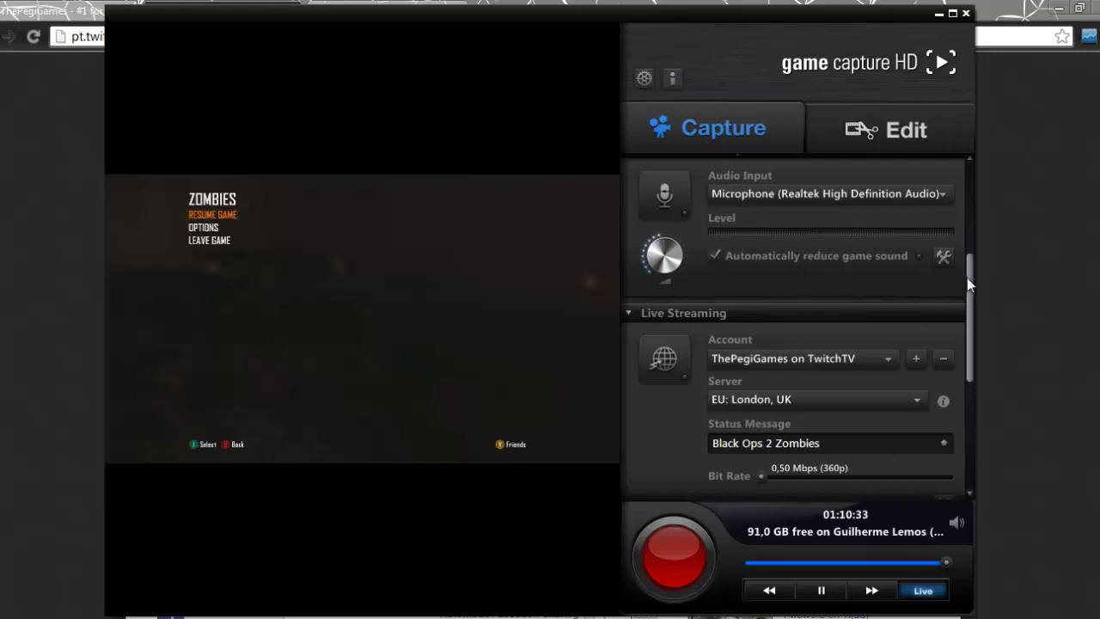
{"action": "left_click_drag", "start_coordinate": [967, 278], "coordinate": [969, 326]}
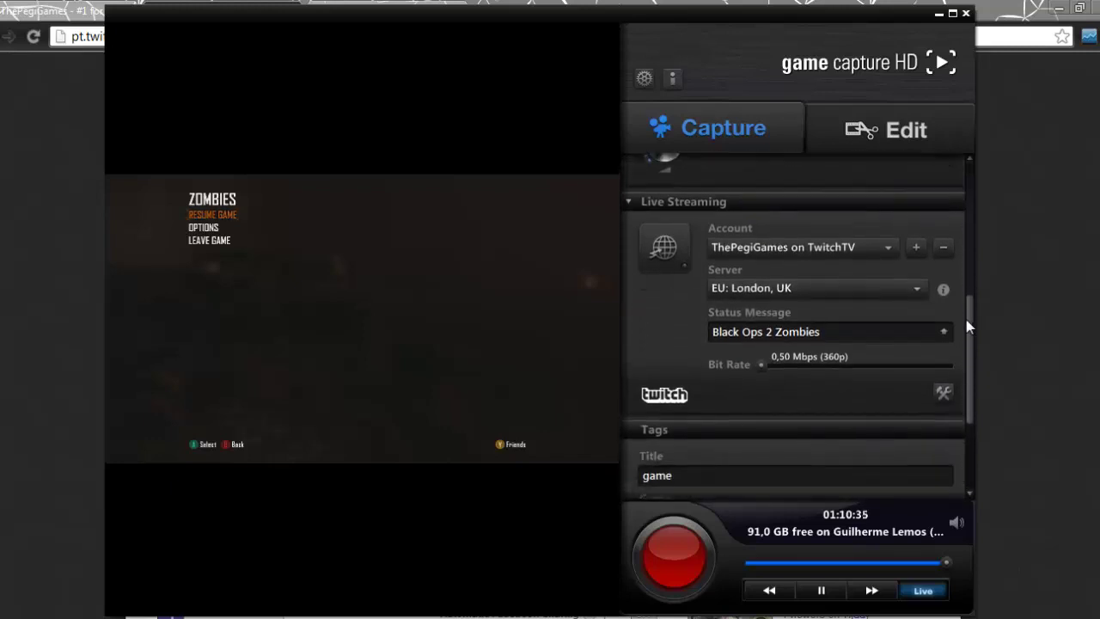
{"action": "scroll", "coordinate": [963, 310], "scroll_direction": "down", "scroll_amount": 1}
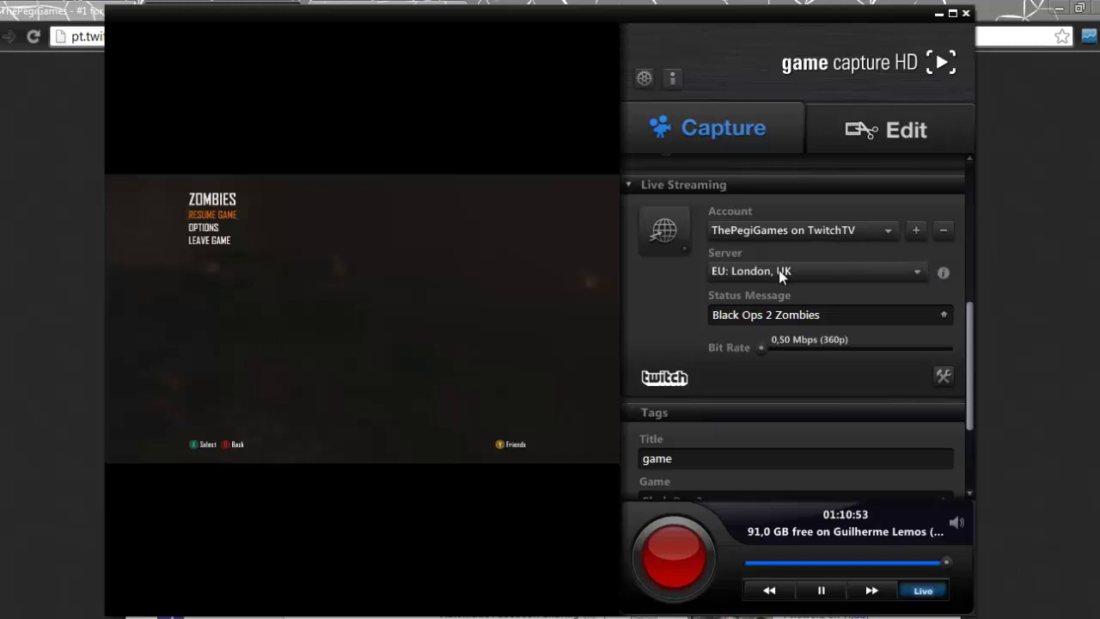
{"action": "left_click", "coordinate": [801, 272]}
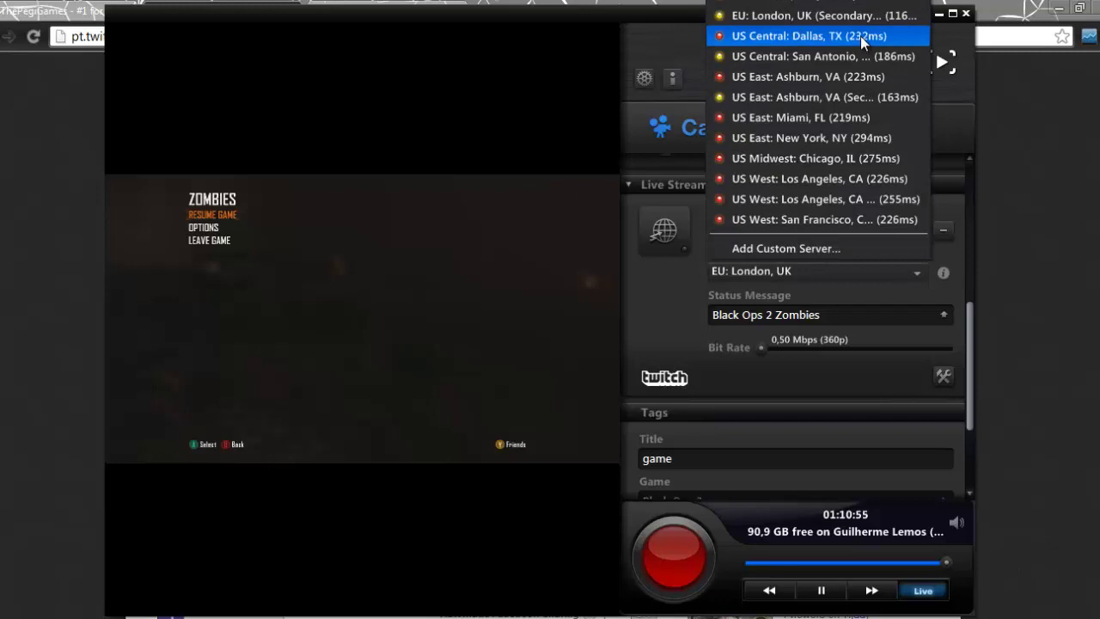
{"action": "left_click", "coordinate": [681, 288]}
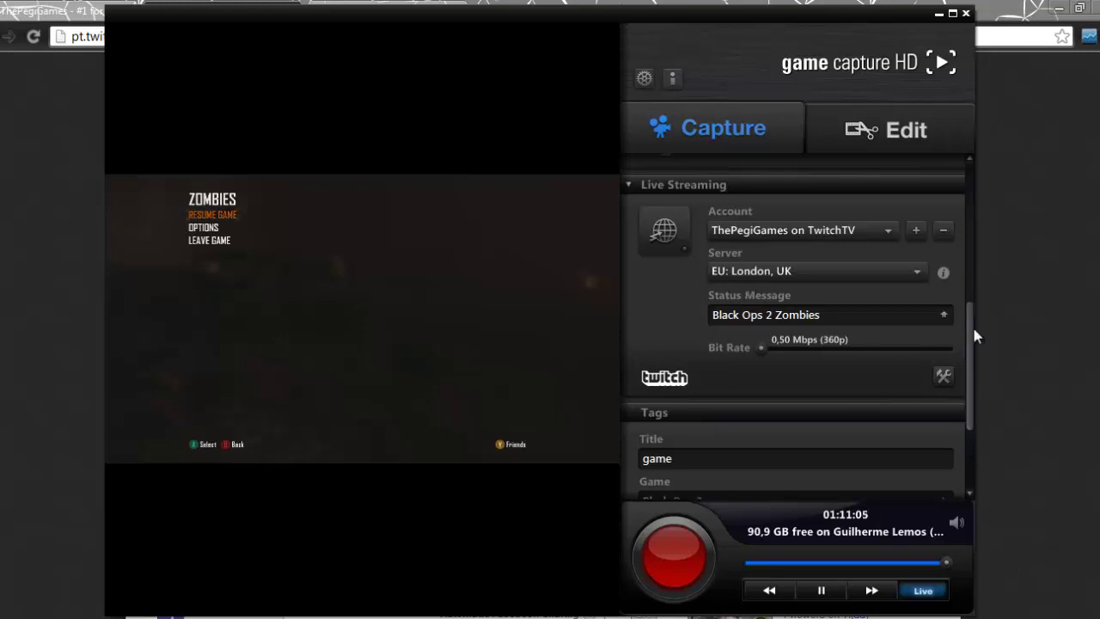
{"action": "scroll", "coordinate": [970, 343], "scroll_direction": "down", "scroll_amount": 2}
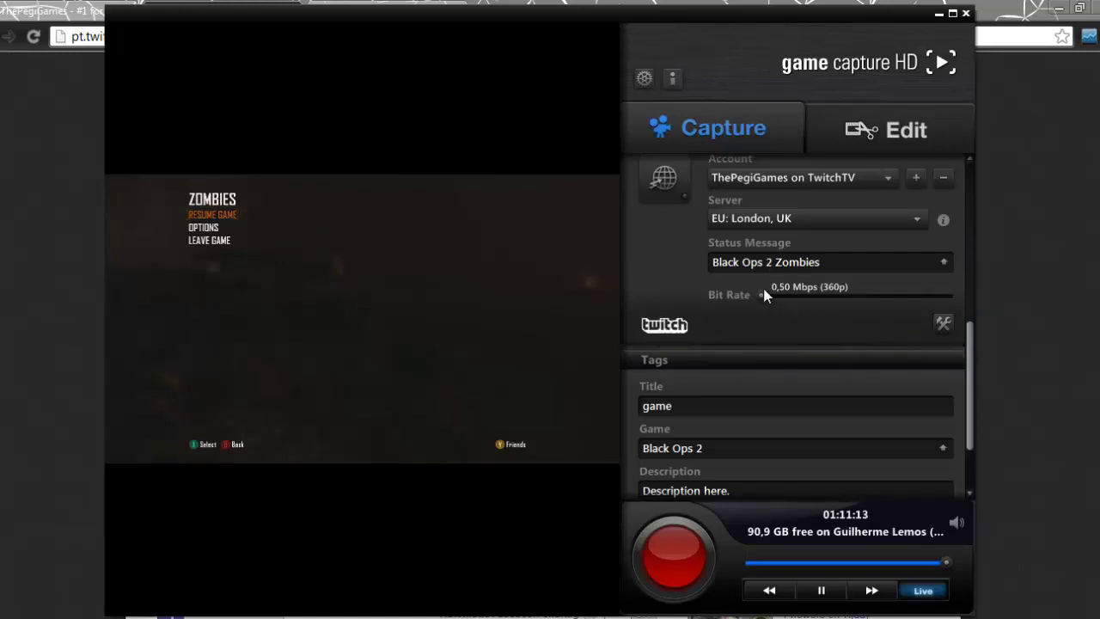
{"action": "mouse_move", "coordinate": [761, 294]}
{"action": "left_mouse_down"}
{"action": "mouse_move", "coordinate": [997, 319]}
{"action": "mouse_move", "coordinate": [727, 293]}
{"action": "left_mouse_up"}
{"action": "left_click", "coordinate": [943, 323]}
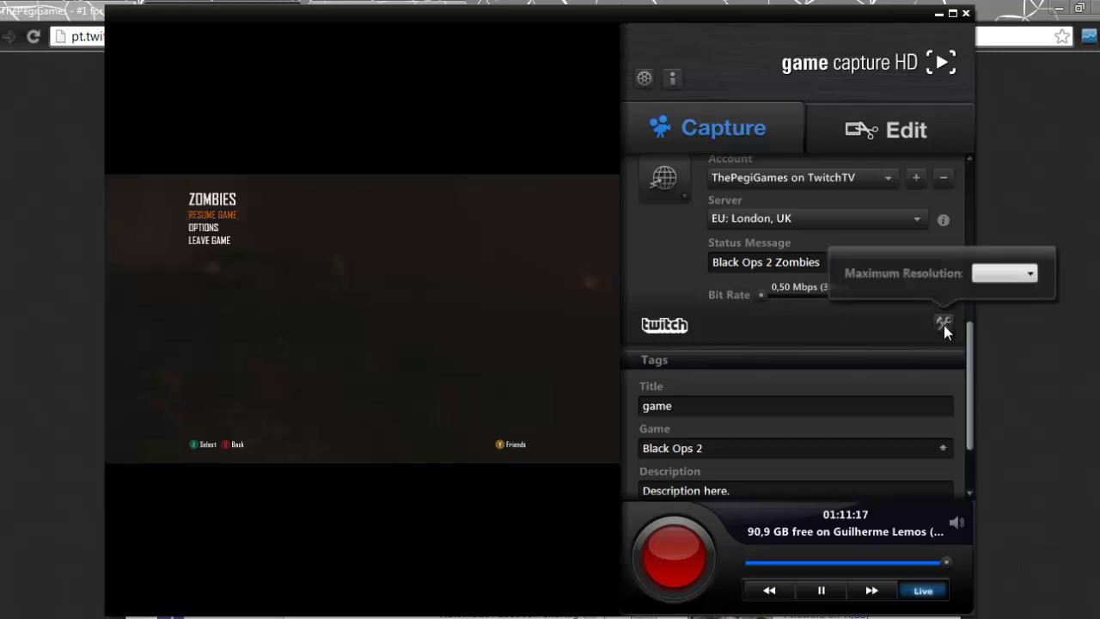
{"action": "left_click", "coordinate": [988, 277]}
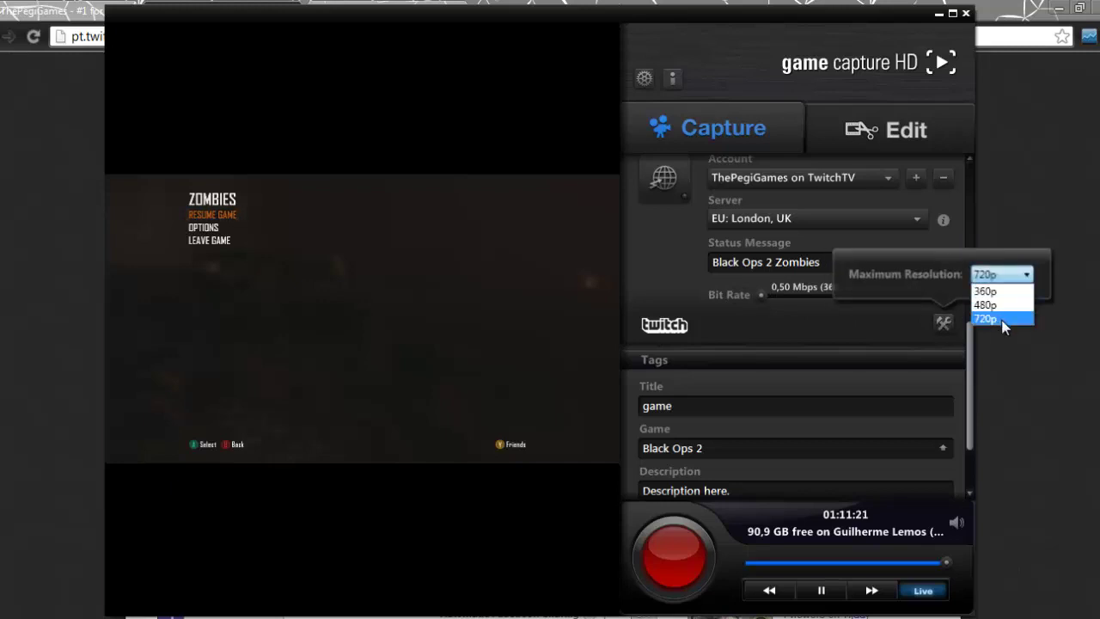
{"action": "left_click", "coordinate": [999, 320]}
{"action": "left_click", "coordinate": [993, 277]}
{"action": "left_click", "coordinate": [980, 318]}
{"action": "left_click", "coordinate": [947, 323]}
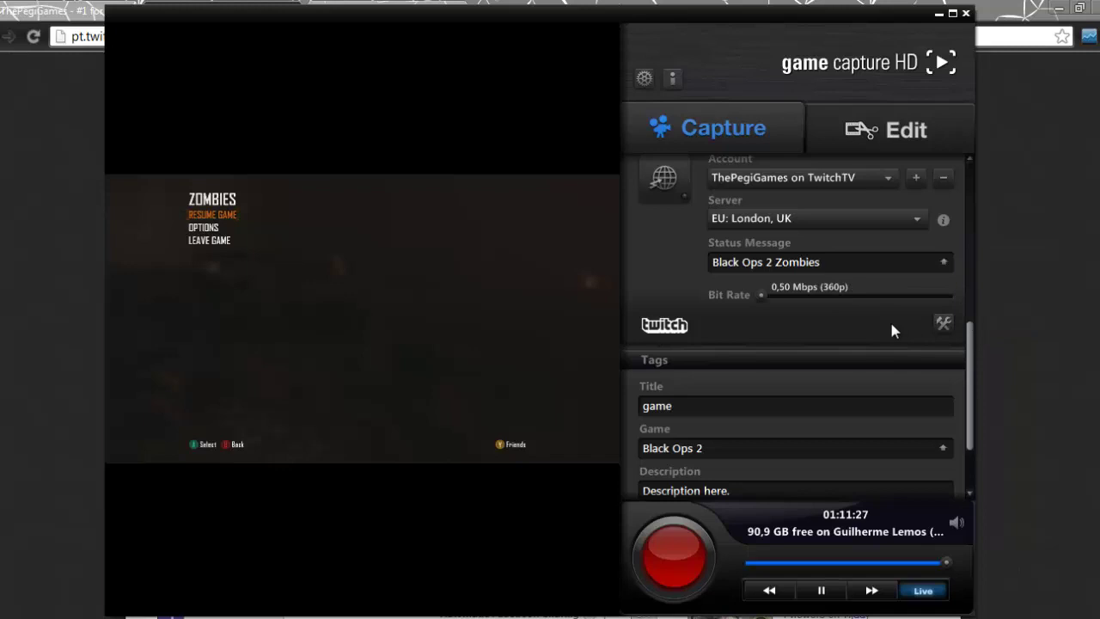
{"action": "left_click_drag", "start_coordinate": [970, 350], "coordinate": [969, 321]}
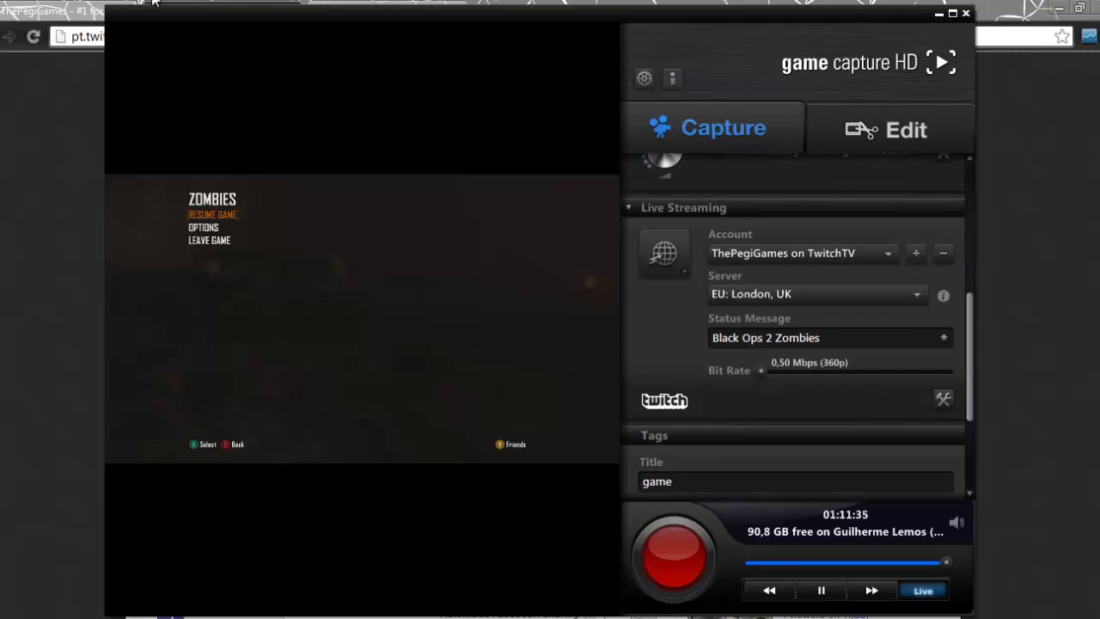
- Look over the channel's Twitch, Twitter and YouTube pages in Chrome, then return to Game Capture HD
{"action": "left_click", "coordinate": [198, 10]}
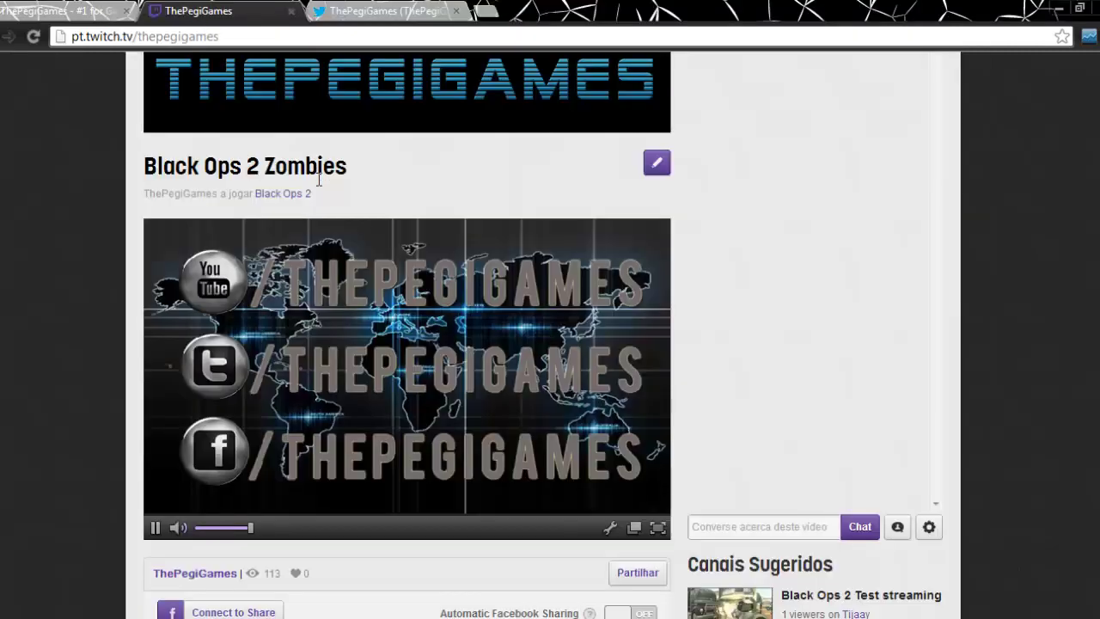
{"action": "left_click", "coordinate": [387, 10]}
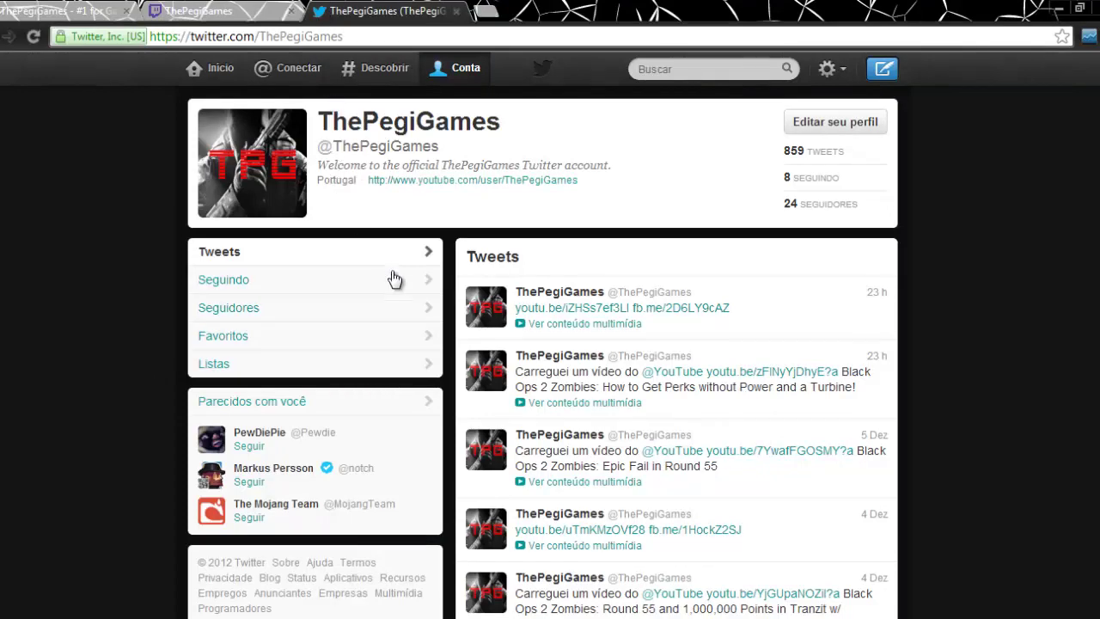
{"action": "left_click", "coordinate": [56, 10]}
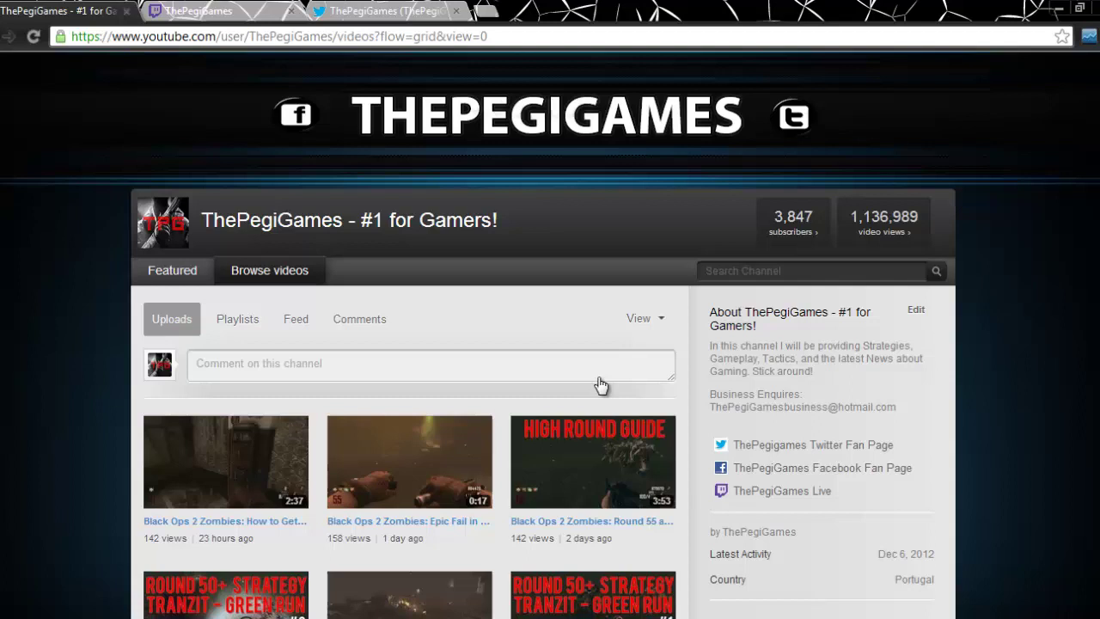
{"action": "key", "text": "alt+Tab"}
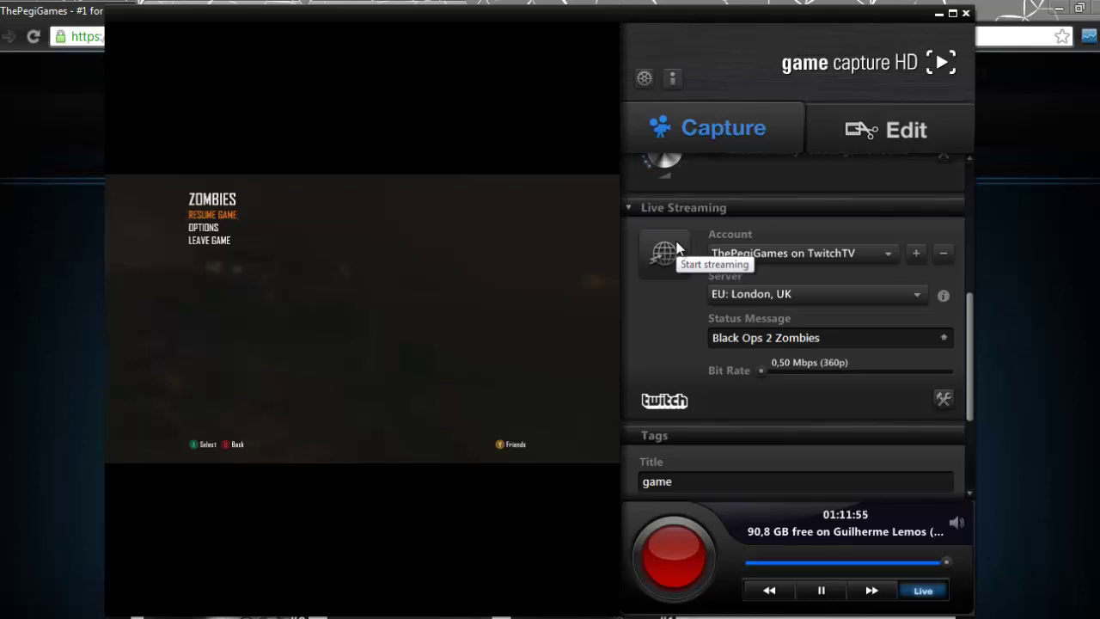
- Go live with Black Ops 2 Zombies on the ThePegiGames Twitch channel
{"action": "left_click", "coordinate": [675, 250]}
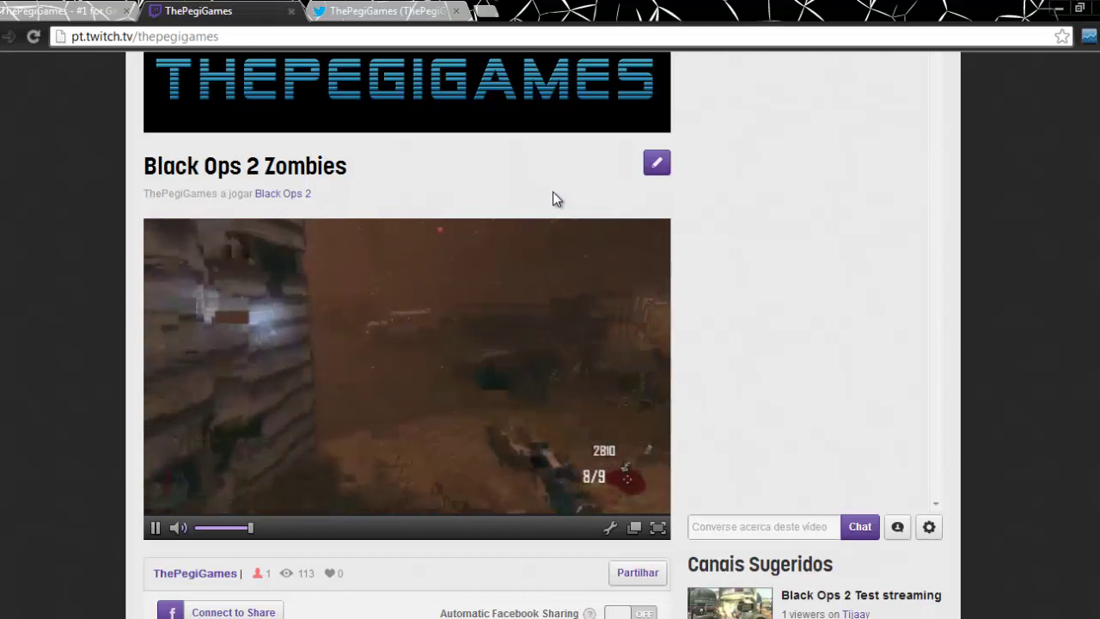
- Switch back to Elgato Game Capture HD while the stream stays on air
{"action": "key", "text": "alt+Tab"}
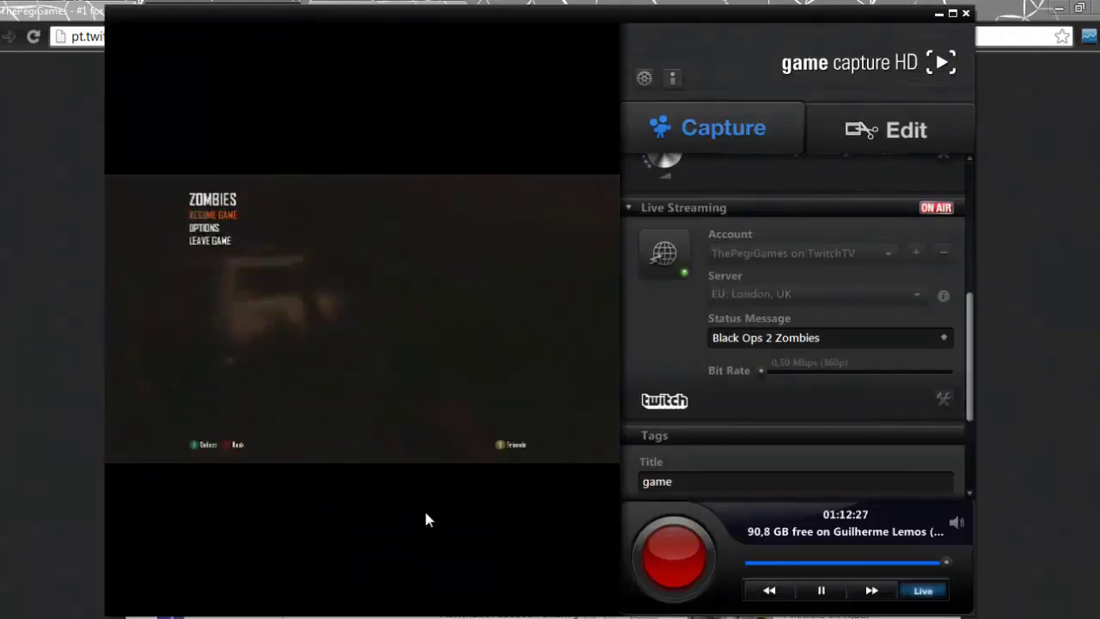